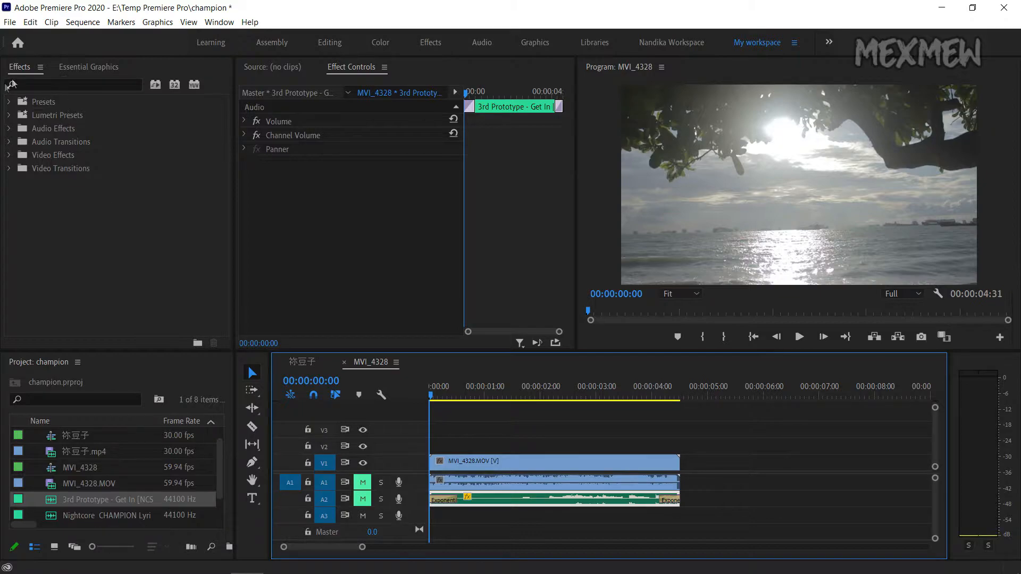
# Step: Find the Lumetri Color video effect and apply it to the MVI_4328.MOV clip on track V1
pyautogui.click(67, 82)
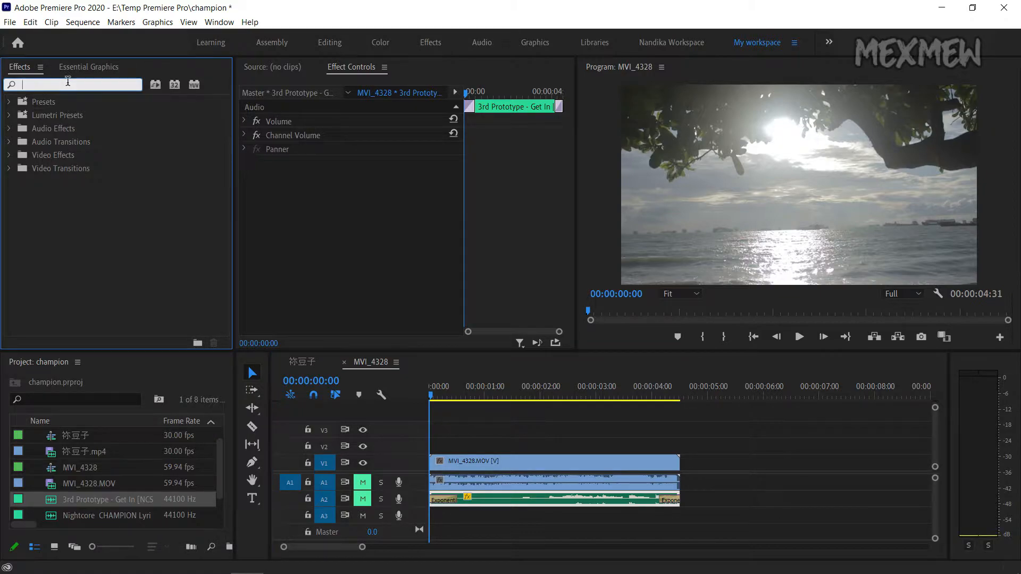
pyautogui.write('lumetri')
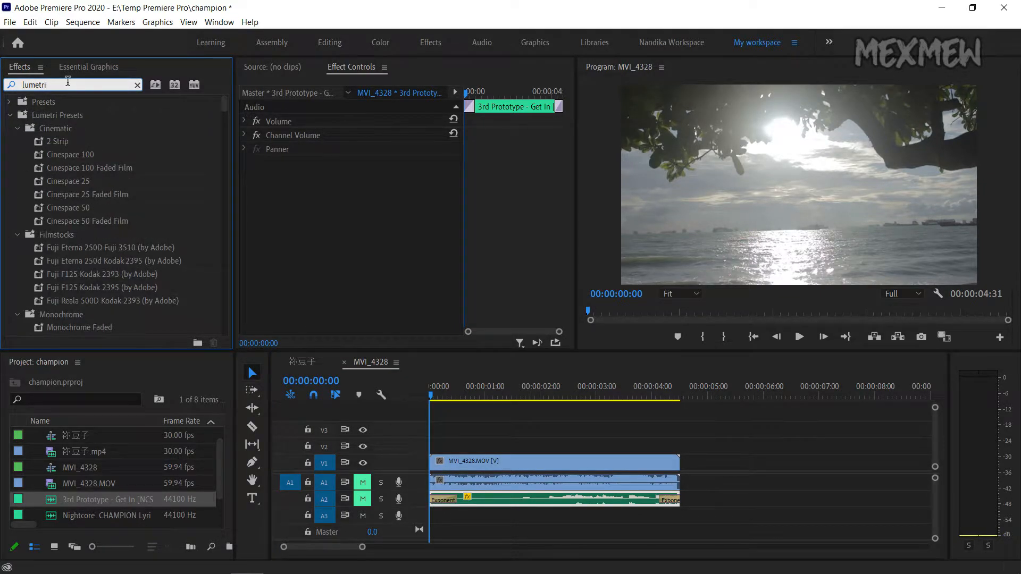
pyautogui.scroll(-8, 126, 226)
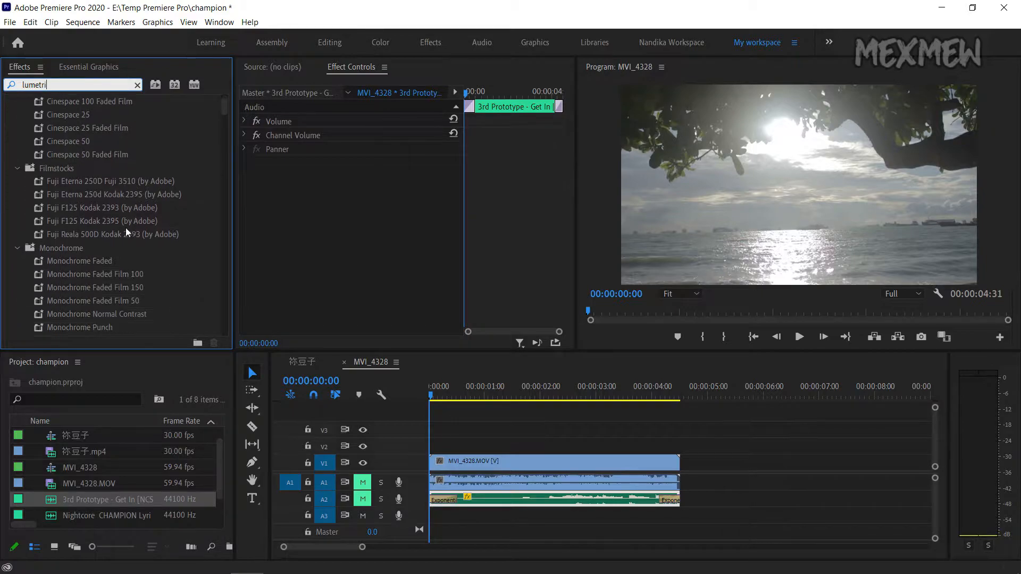
pyautogui.scroll(-10, 125, 227)
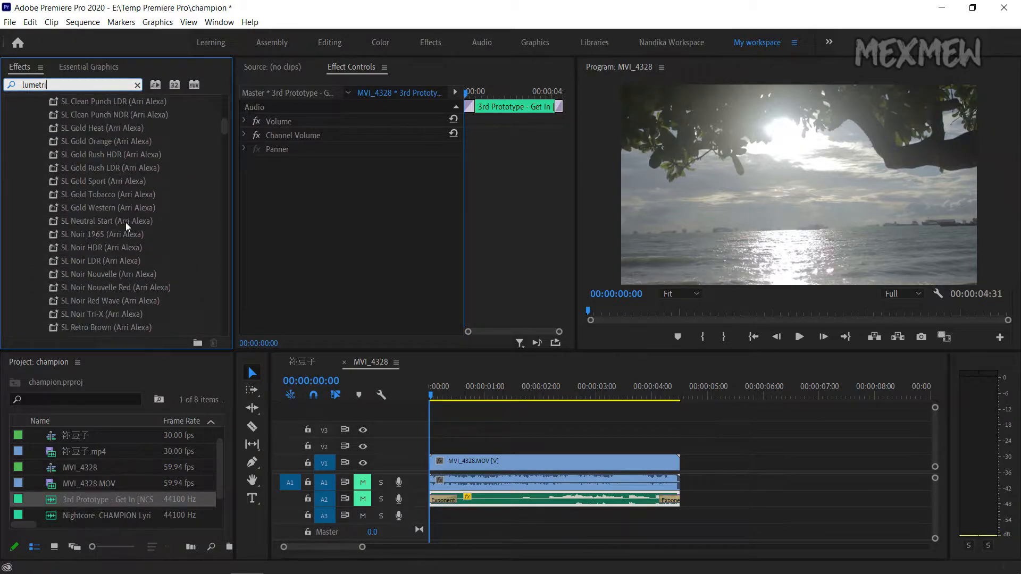
pyautogui.moveTo(224, 147); pyautogui.dragTo(220, 327)
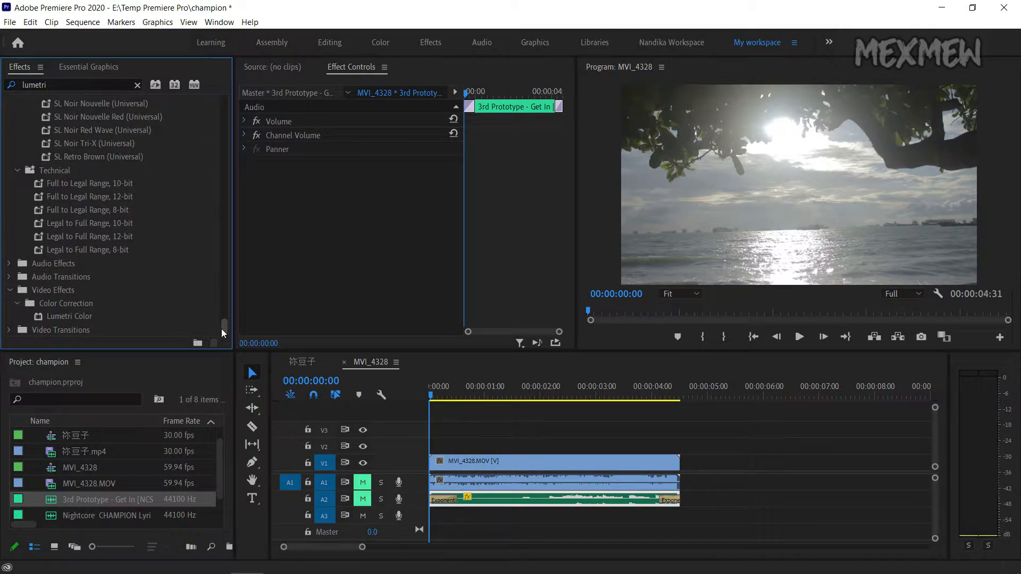
pyautogui.click(63, 315)
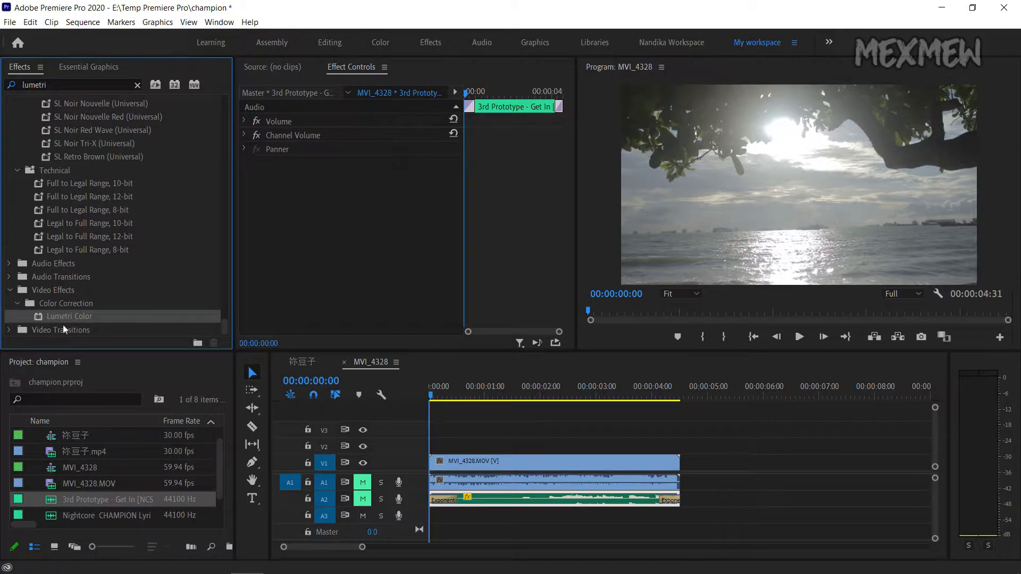
pyautogui.moveTo(62, 314); pyautogui.dragTo(444, 463)
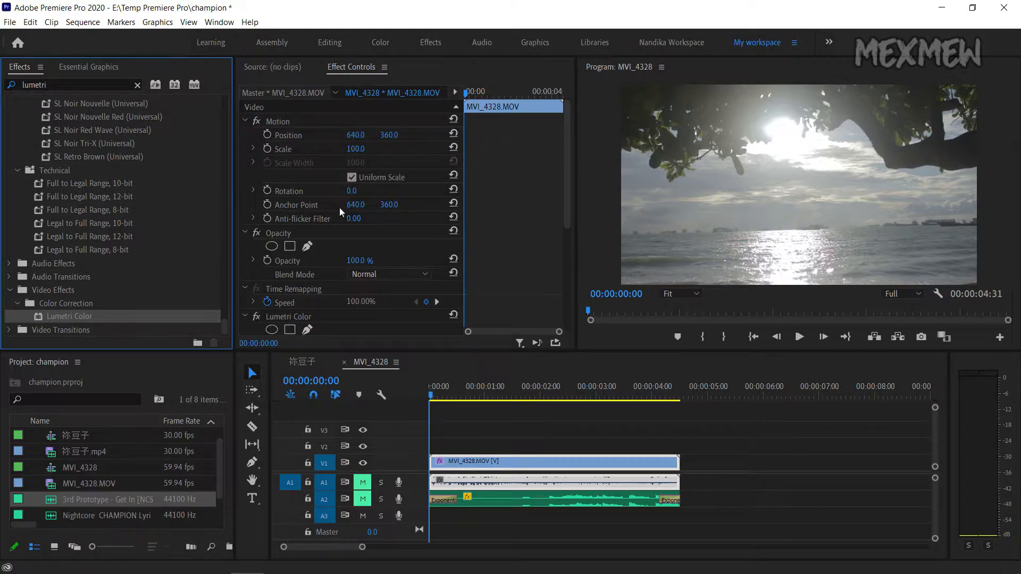
# Step: Set the Lumetri Color Creative look to Kodak 5205 Fuji 3510 (by Adobe)
pyautogui.scroll(-1, 322, 234)
pyautogui.scroll(-3, 320, 233)
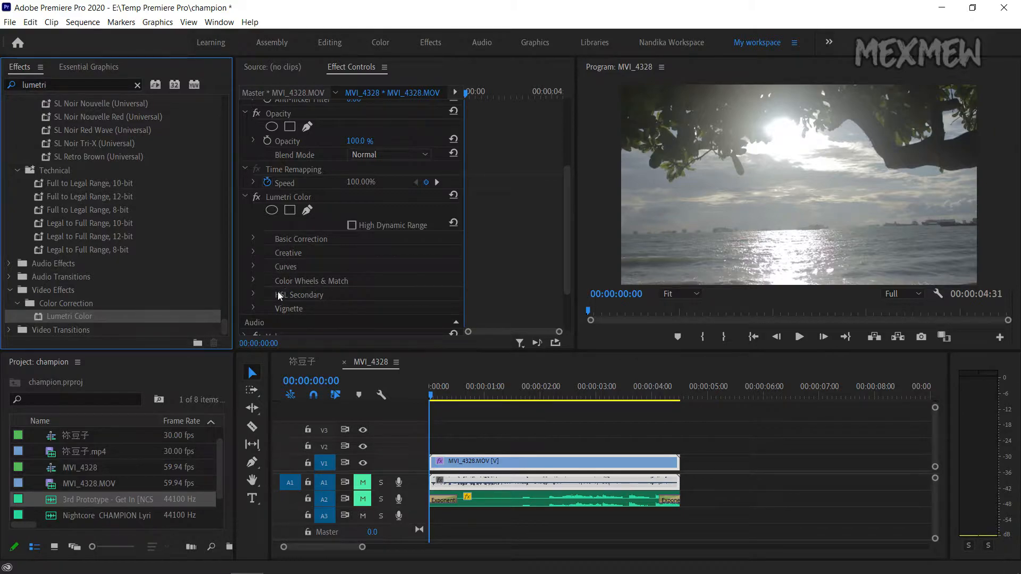
pyautogui.scroll(-1, 287, 309)
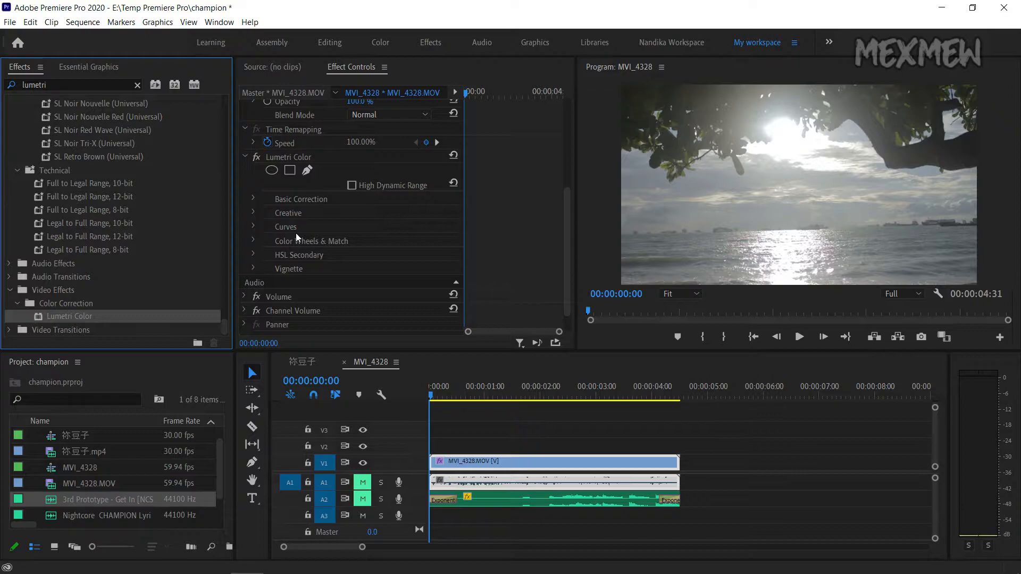
pyautogui.click(253, 212)
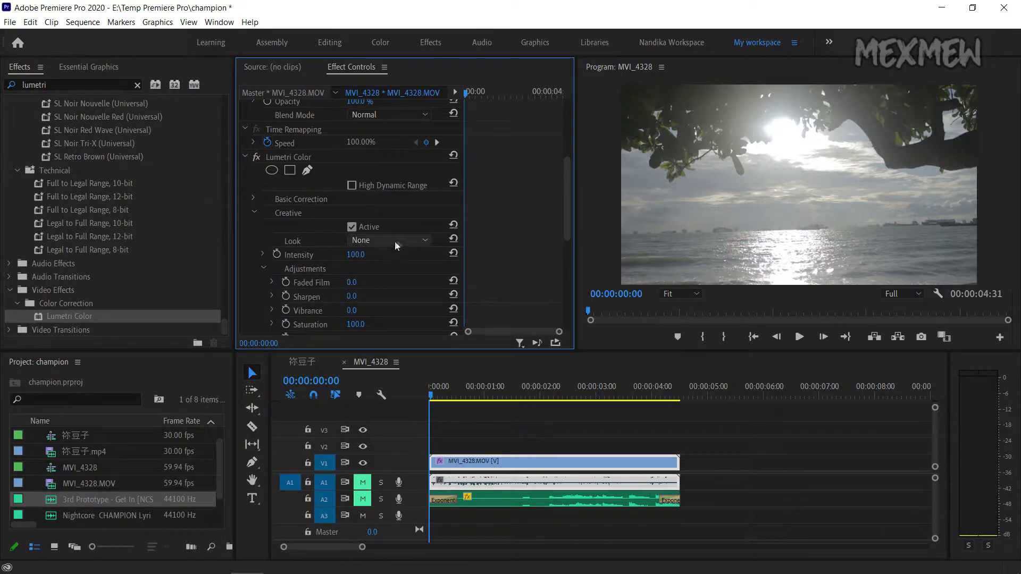
pyautogui.click(410, 244)
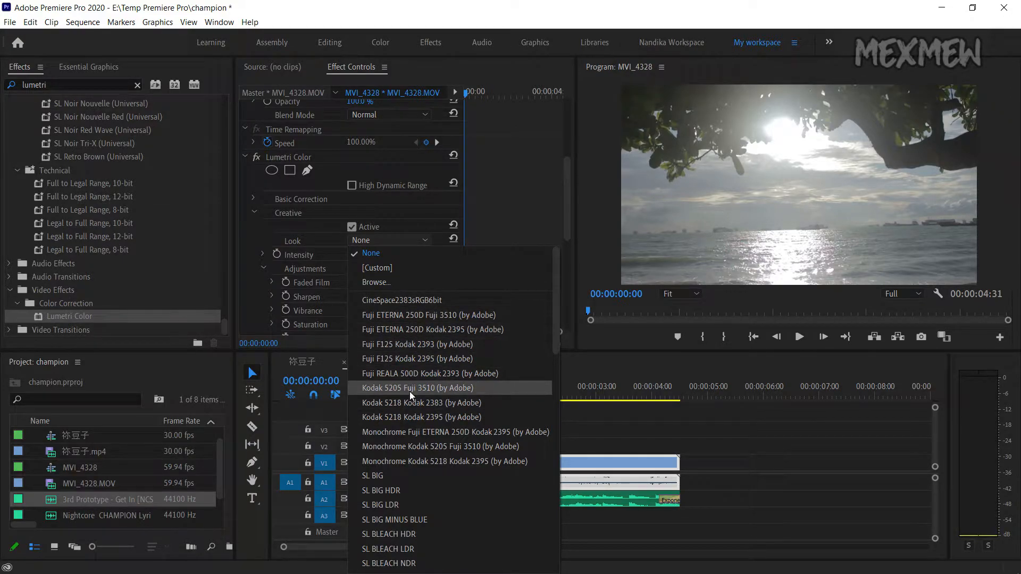
pyautogui.scroll(-8, 410, 392)
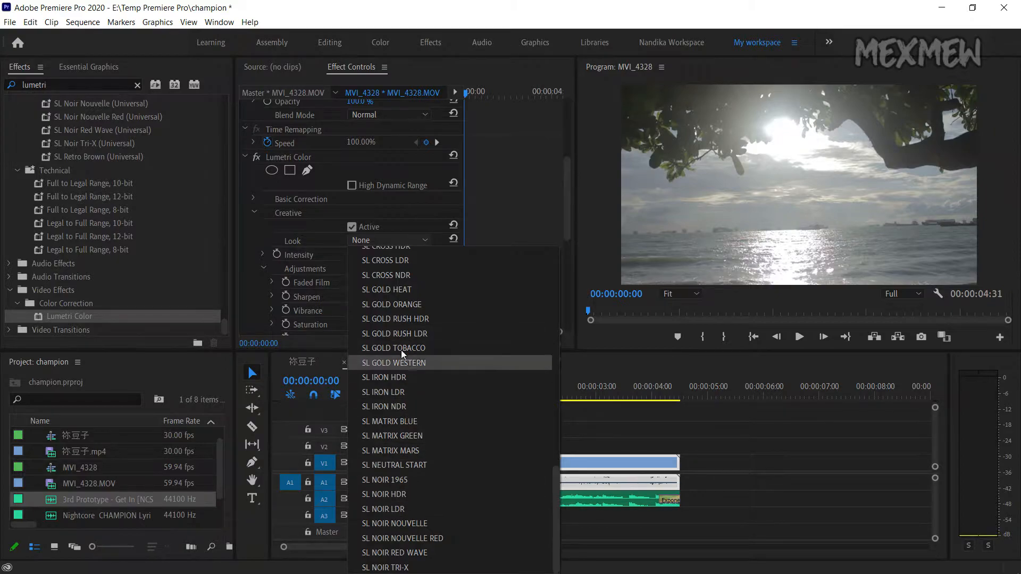
pyautogui.scroll(7, 401, 354)
pyautogui.scroll(2, 401, 367)
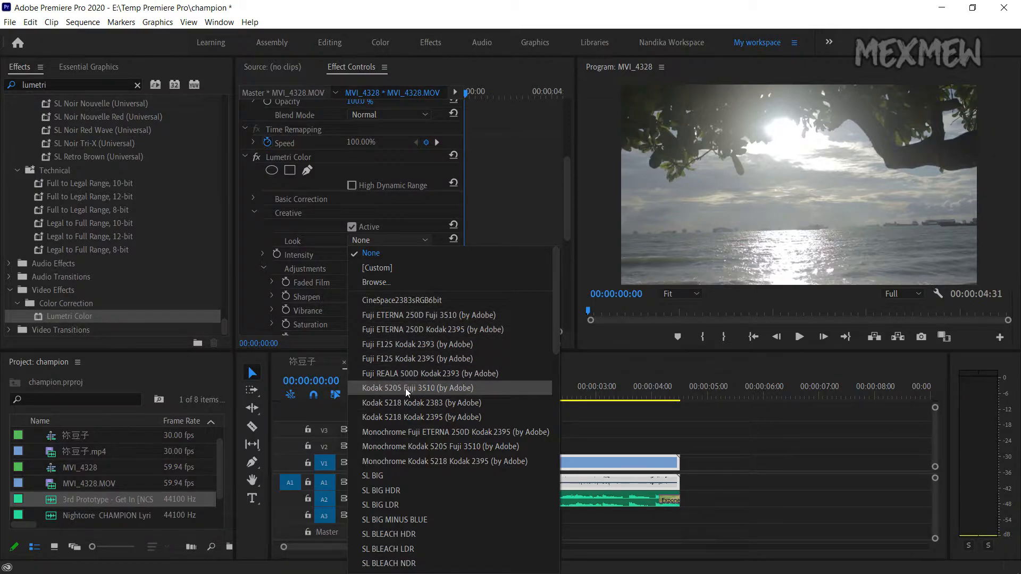
pyautogui.click(419, 388)
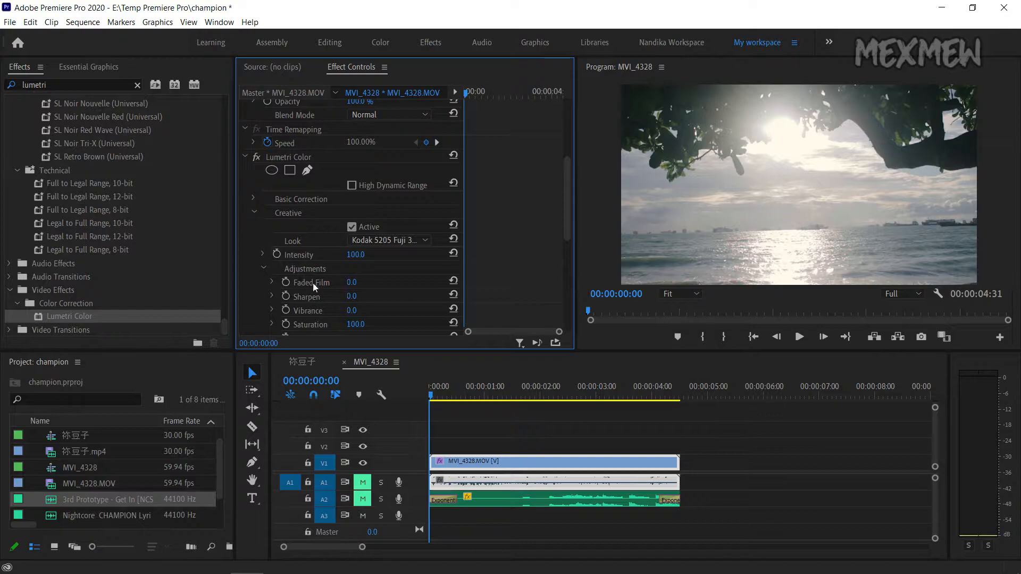
# Step: In the Creative adjustments, set Sharpen to 15, Vibrance to 12 and Saturation to 111
pyautogui.scroll(-1, 307, 287)
pyautogui.moveTo(352, 269)
pyautogui.mouseDown()
pyautogui.moveTo(380, 269)
pyautogui.moveTo(352, 269)
pyautogui.mouseUp()
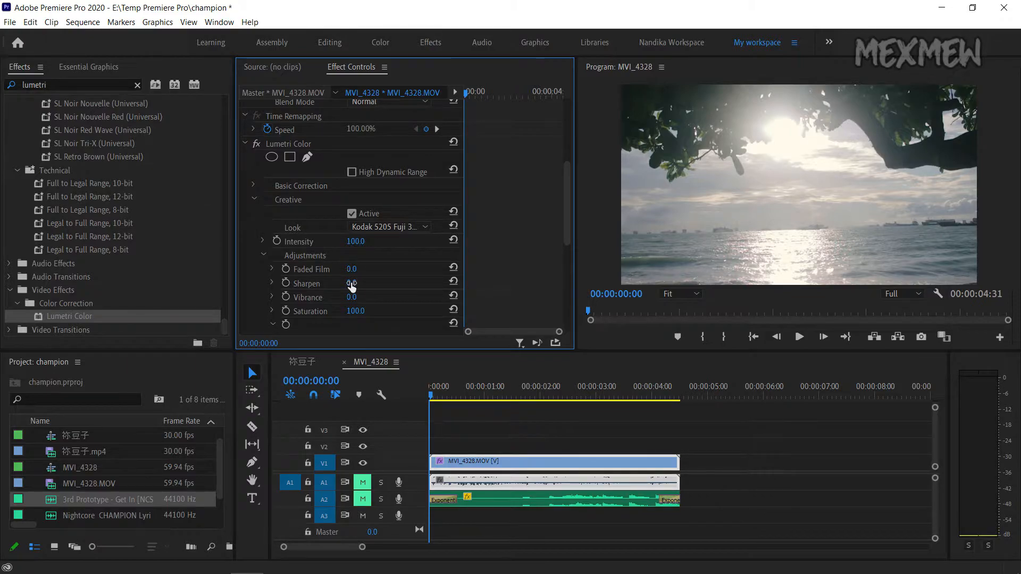
pyautogui.moveTo(352, 282); pyautogui.dragTo(354, 283)
pyautogui.moveTo(350, 302); pyautogui.dragTo(357, 302)
pyautogui.scroll(-5, 378, 292)
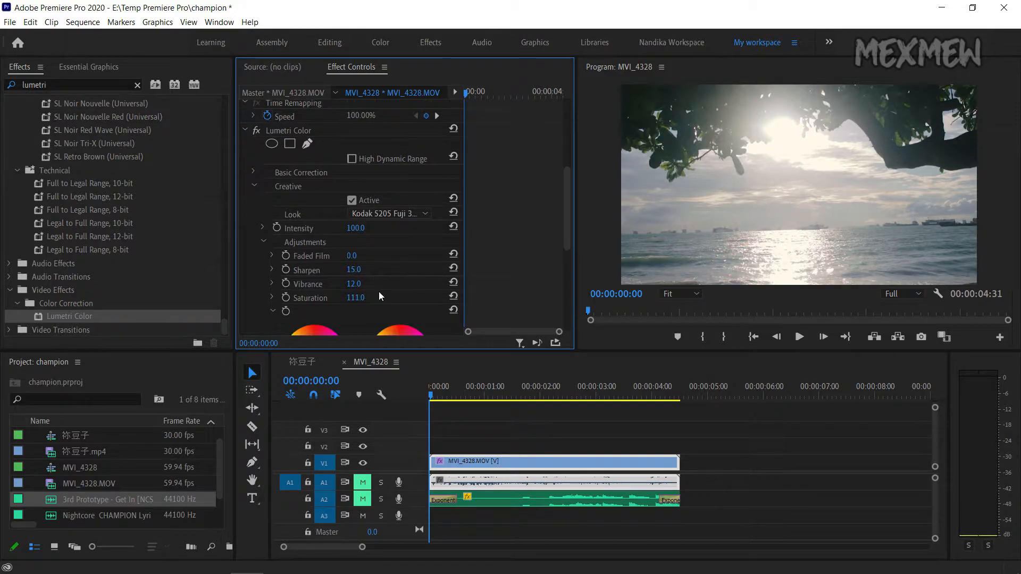
# Step: Warm the white balance in Basic Correction by setting Temperature to 66 and Tint to 5
pyautogui.scroll(5, 377, 290)
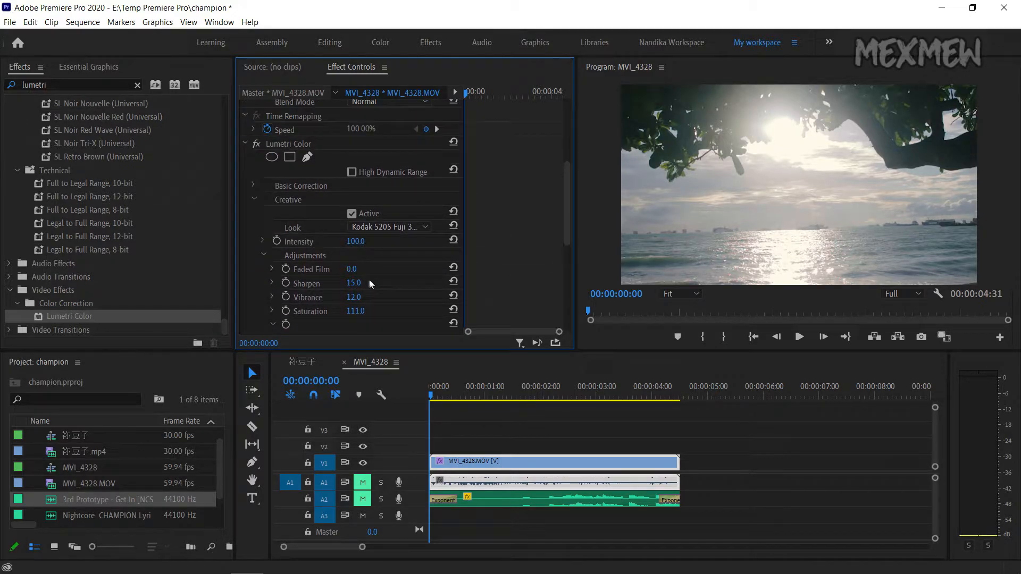
pyautogui.click(253, 185)
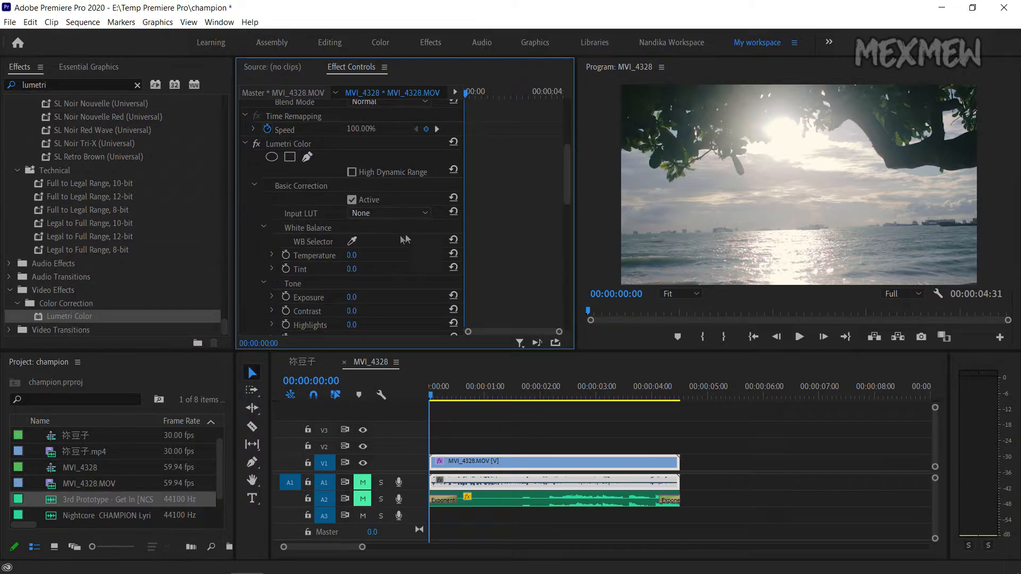
pyautogui.scroll(-4, 389, 237)
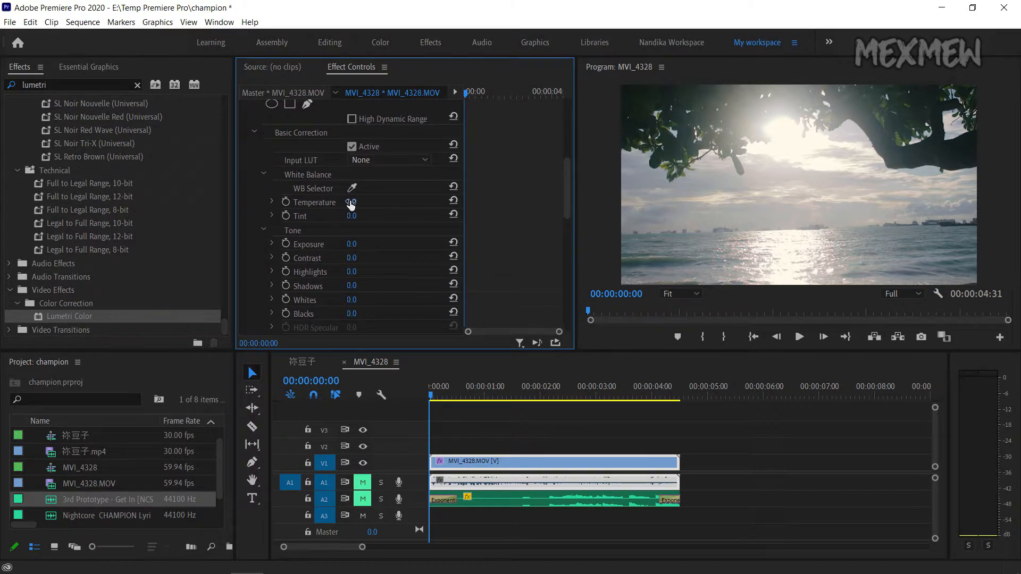
pyautogui.moveTo(351, 204); pyautogui.dragTo(360, 205)
pyautogui.moveTo(360, 205); pyautogui.dragTo(365, 202)
pyautogui.moveTo(357, 204); pyautogui.dragTo(365, 203)
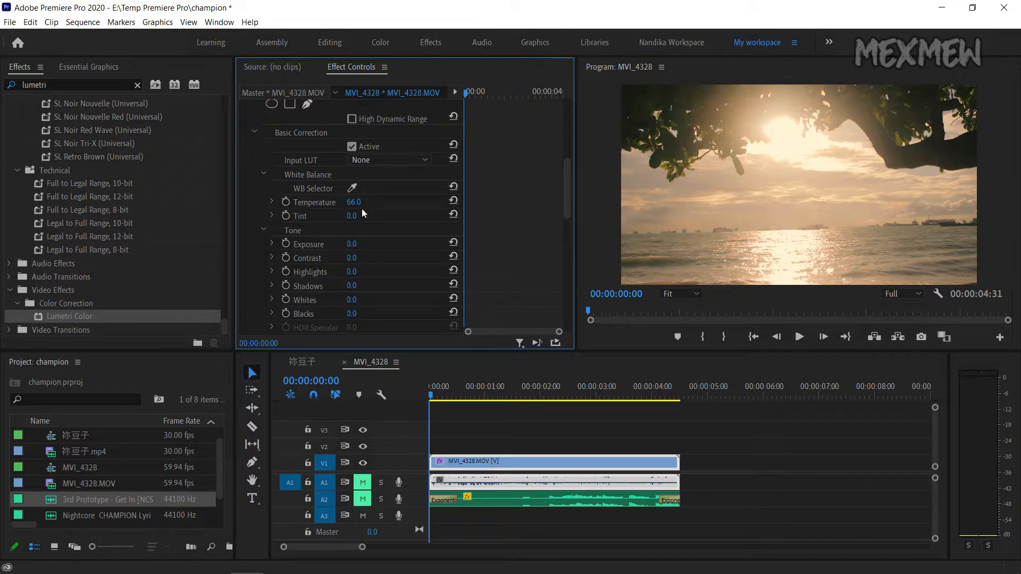
pyautogui.moveTo(352, 219); pyautogui.dragTo(371, 218)
pyautogui.moveTo(366, 219); pyautogui.dragTo(348, 219)
pyautogui.moveTo(349, 216); pyautogui.dragTo(357, 215)
# Step: Adjust the Basic Correction tone: Exposure -0.3, Contrast 10, Highlights 3 and Shadows -8
pyautogui.moveTo(351, 243)
pyautogui.mouseDown()
pyautogui.moveTo(390, 244)
pyautogui.moveTo(341, 244)
pyautogui.mouseUp()
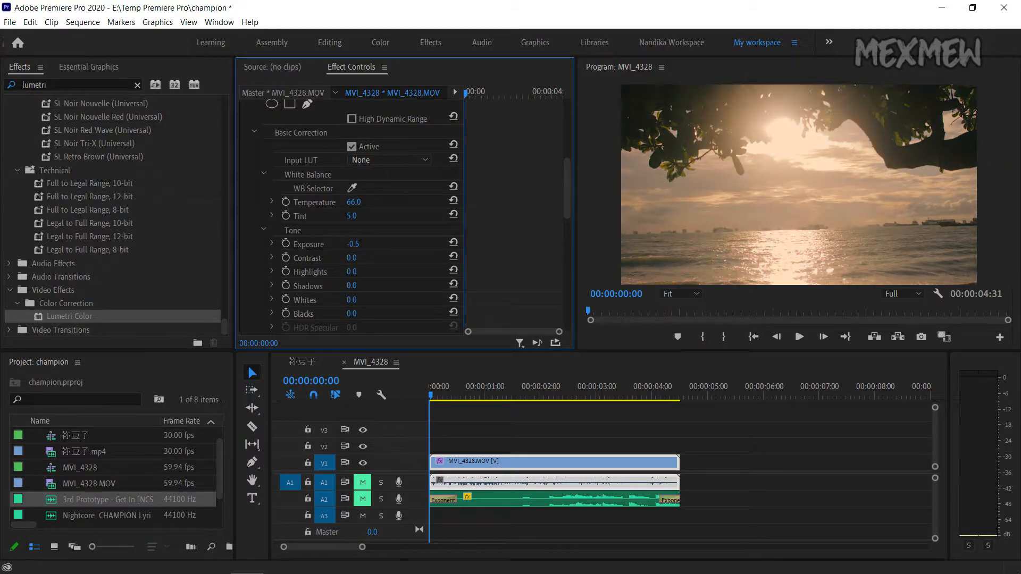
pyautogui.moveTo(340, 243); pyautogui.dragTo(365, 244)
pyautogui.moveTo(354, 259); pyautogui.dragTo(331, 286)
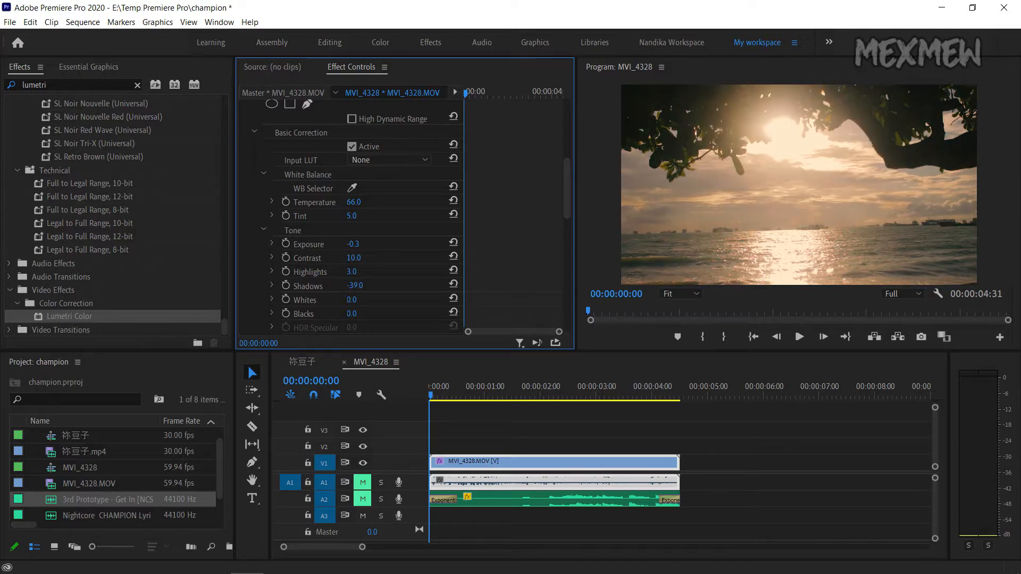
pyautogui.moveTo(331, 286); pyautogui.dragTo(345, 285)
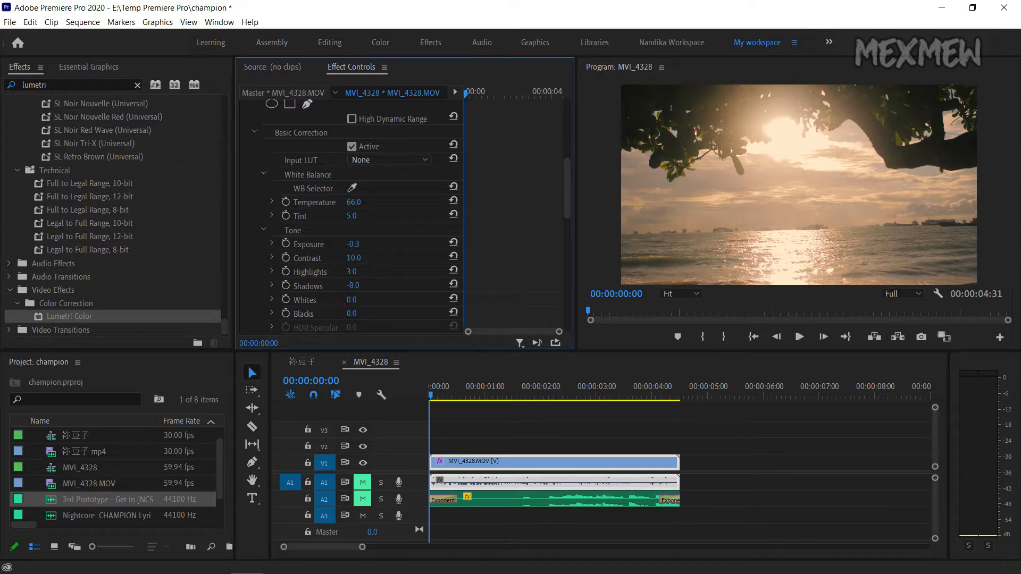
# Step: Set Whites to 3, Blacks to -6 and the Basic Correction Saturation to 138
pyautogui.scroll(-2, 364, 286)
pyautogui.moveTo(349, 272); pyautogui.dragTo(351, 272)
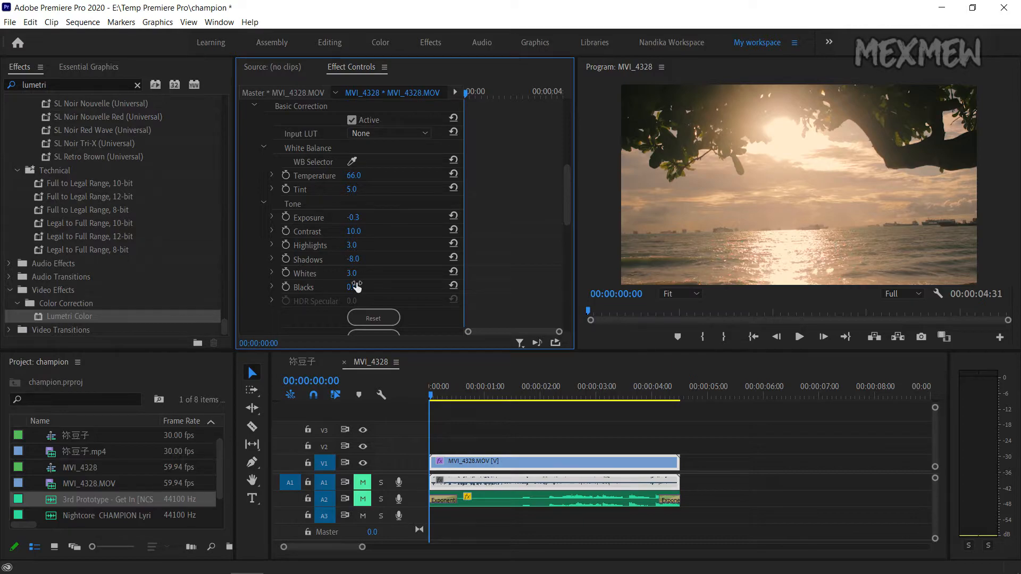
pyautogui.moveTo(351, 287); pyautogui.dragTo(373, 288)
pyautogui.moveTo(365, 287); pyautogui.dragTo(348, 287)
pyautogui.scroll(-5, 365, 281)
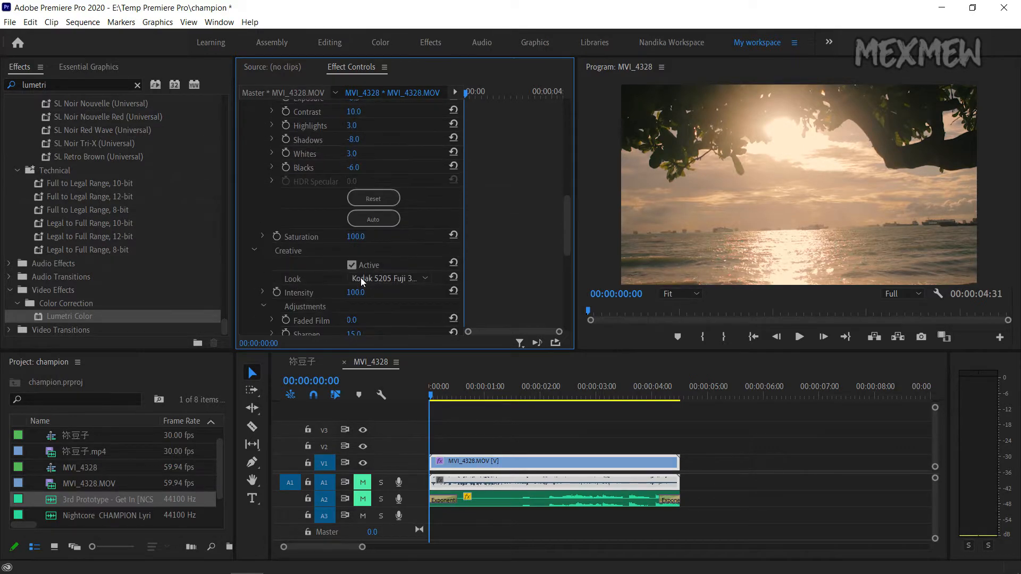
pyautogui.moveTo(353, 237); pyautogui.dragTo(369, 237)
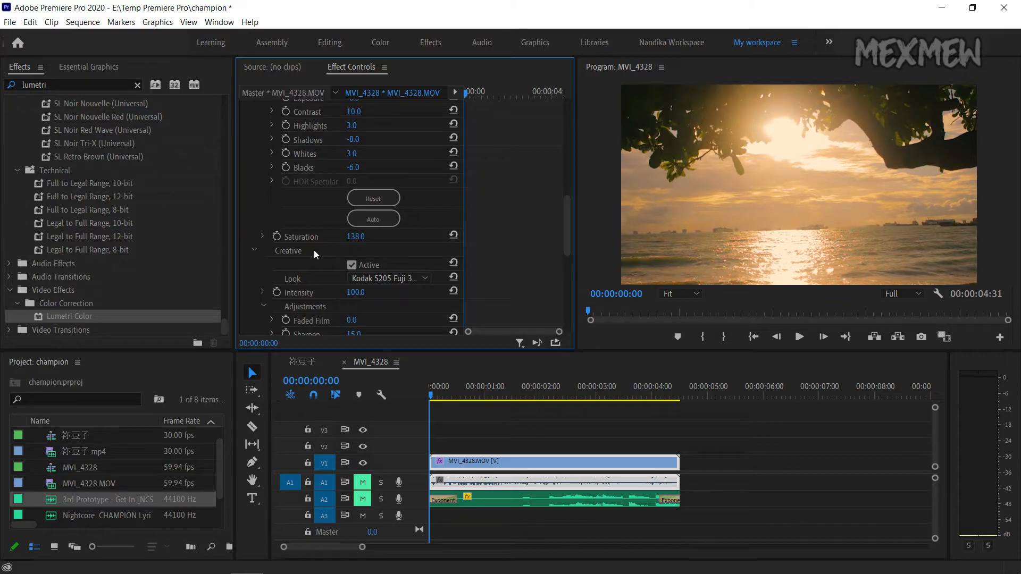
# Step: Shift the Creative Highlight Tint slightly toward orange and the Shadow Tint slightly toward cyan-blue
pyautogui.scroll(-2, 282, 228)
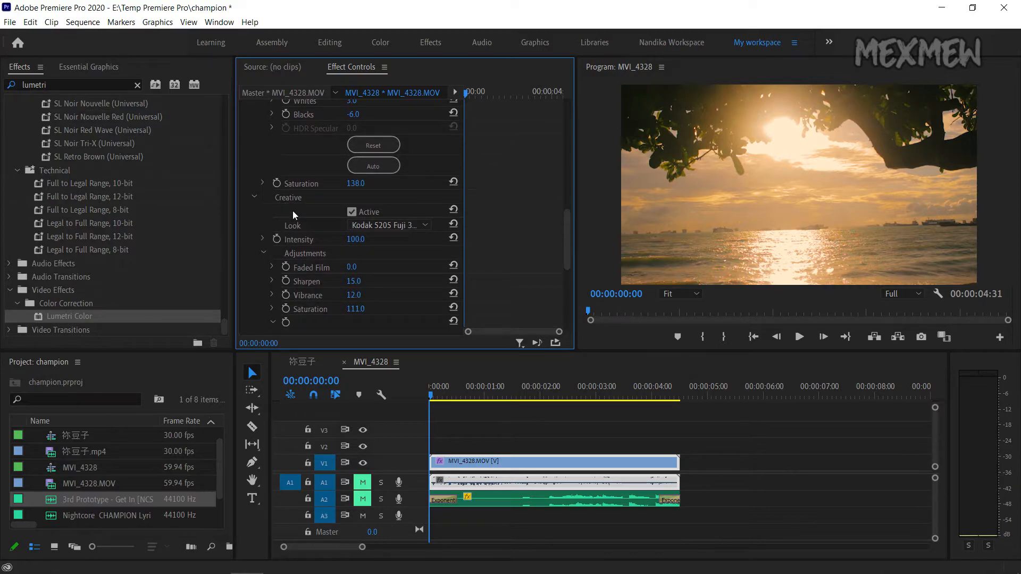
pyautogui.scroll(-6, 292, 211)
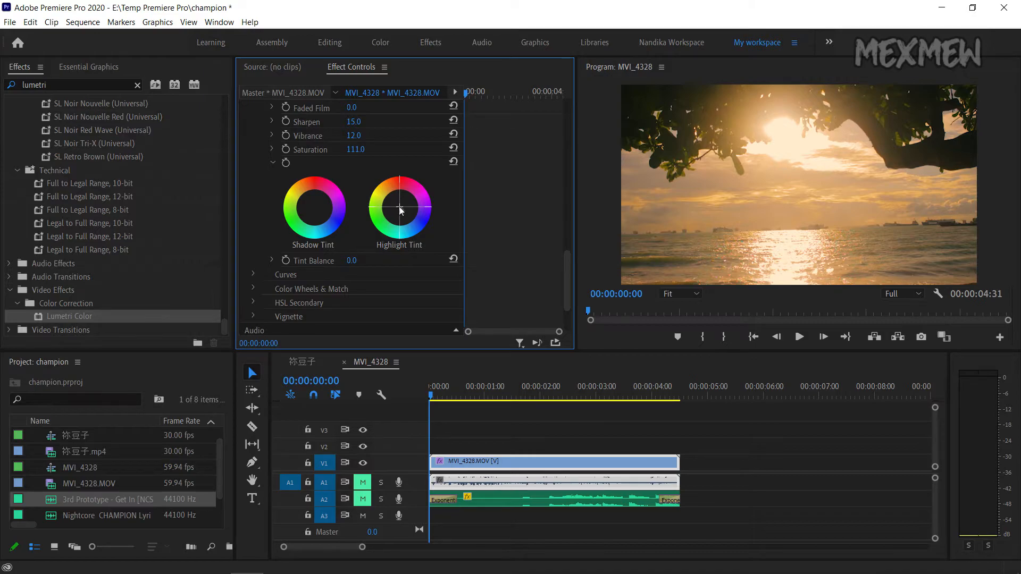
pyautogui.moveTo(385, 195)
pyautogui.mouseDown()
pyautogui.moveTo(380, 189)
pyautogui.moveTo(393, 198)
pyautogui.mouseUp()
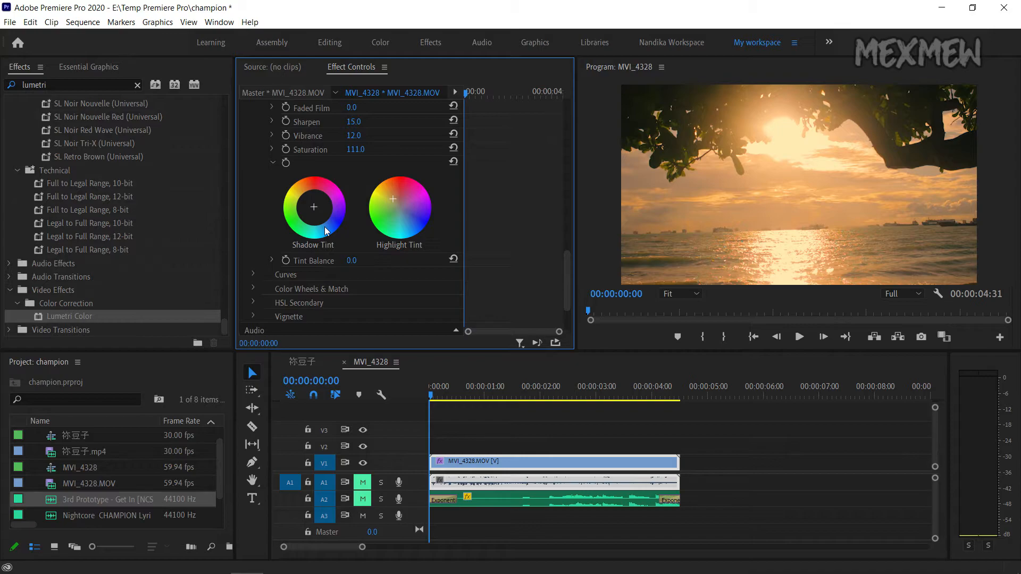
pyautogui.moveTo(326, 231); pyautogui.dragTo(316, 216)
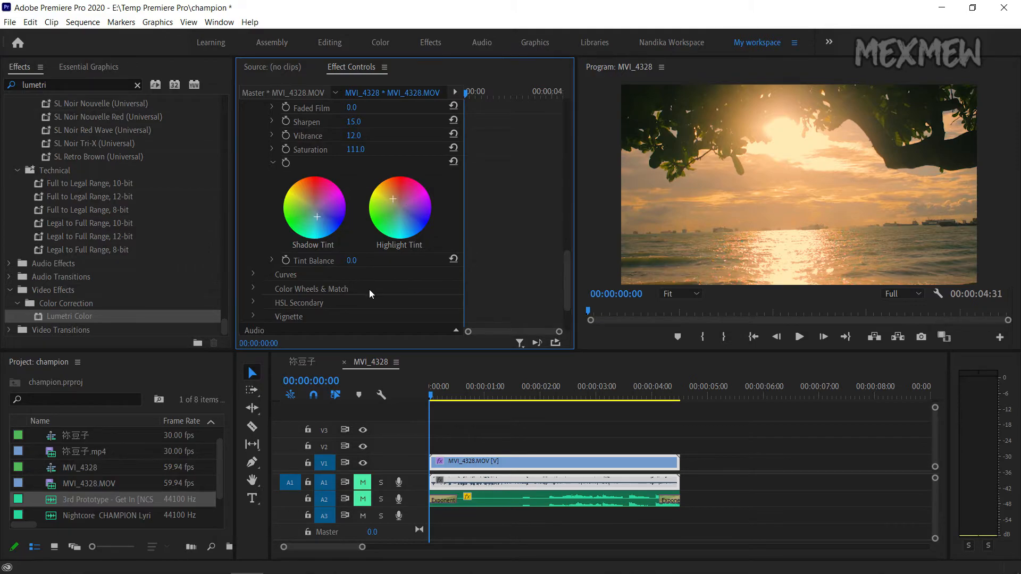
# Step: Shape the white RGB curve into a gentle S with three points, lowering the shadows and raising the highlights slightly
pyautogui.scroll(-2, 261, 277)
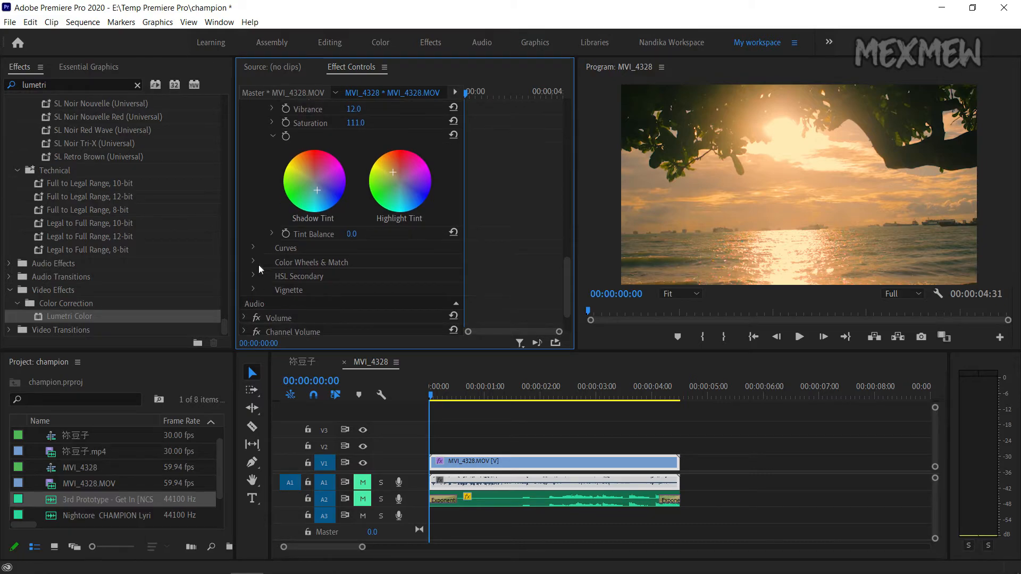
pyautogui.click(253, 221)
pyautogui.scroll(-4, 297, 258)
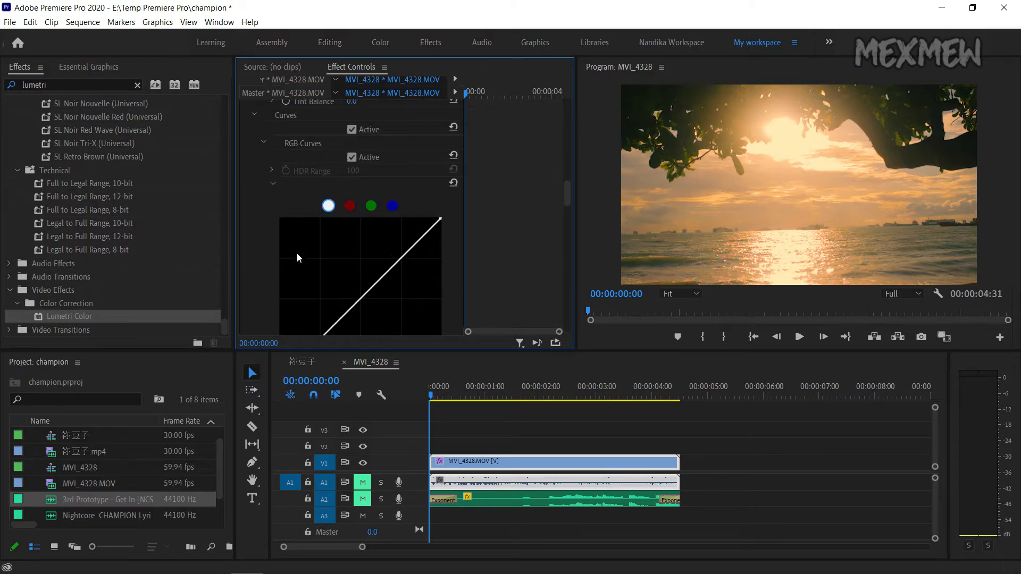
pyautogui.click(361, 245)
pyautogui.click(402, 205)
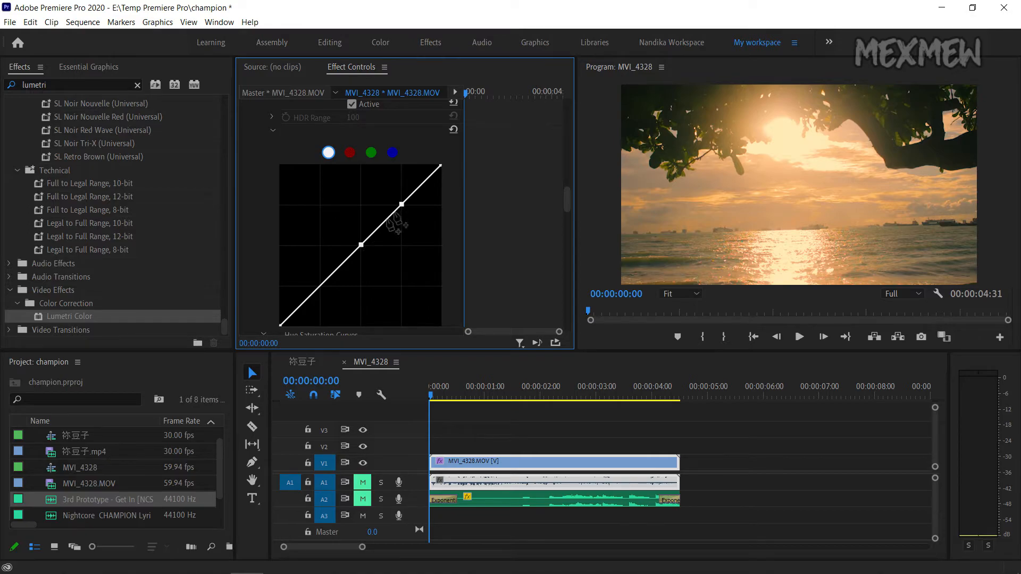
pyautogui.click(321, 292)
pyautogui.moveTo(320, 291); pyautogui.dragTo(319, 288)
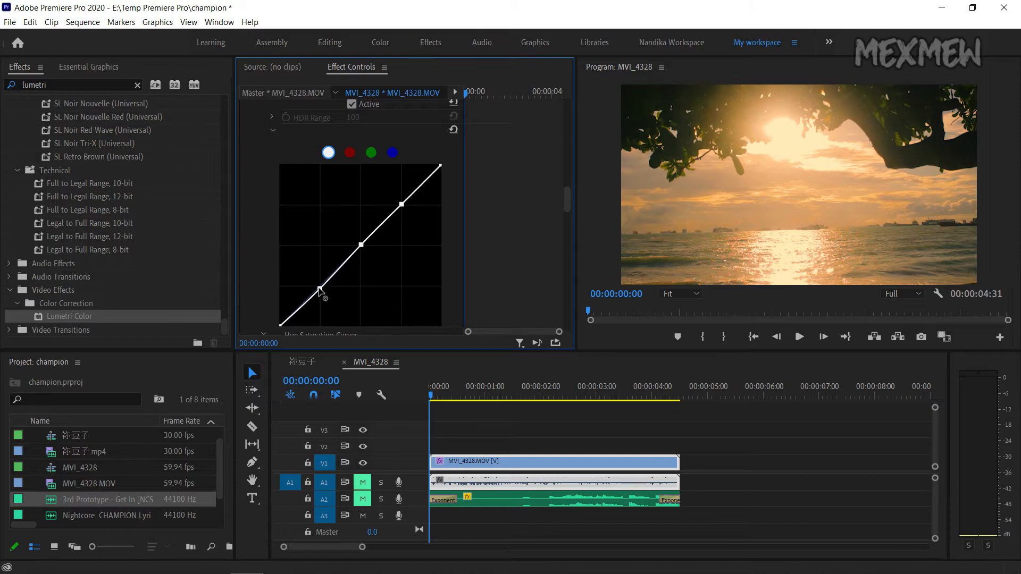
pyautogui.moveTo(402, 204); pyautogui.dragTo(401, 202)
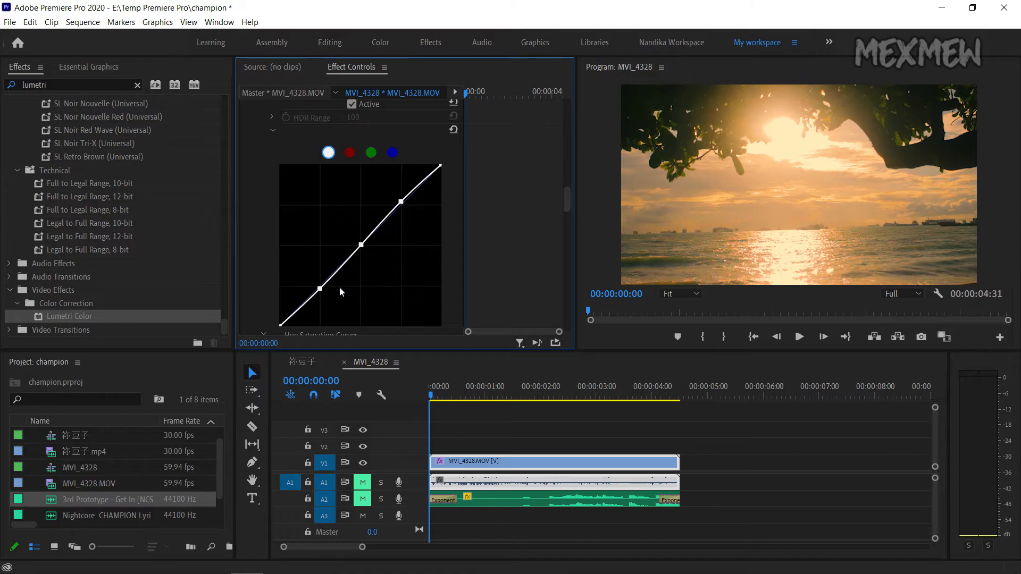
# Step: Expand the Color Wheels & Match section of the Lumetri Color effect and examine its Midtones, Shadows and Highlights wheels
pyautogui.scroll(-5, 261, 218)
pyautogui.scroll(-6, 265, 216)
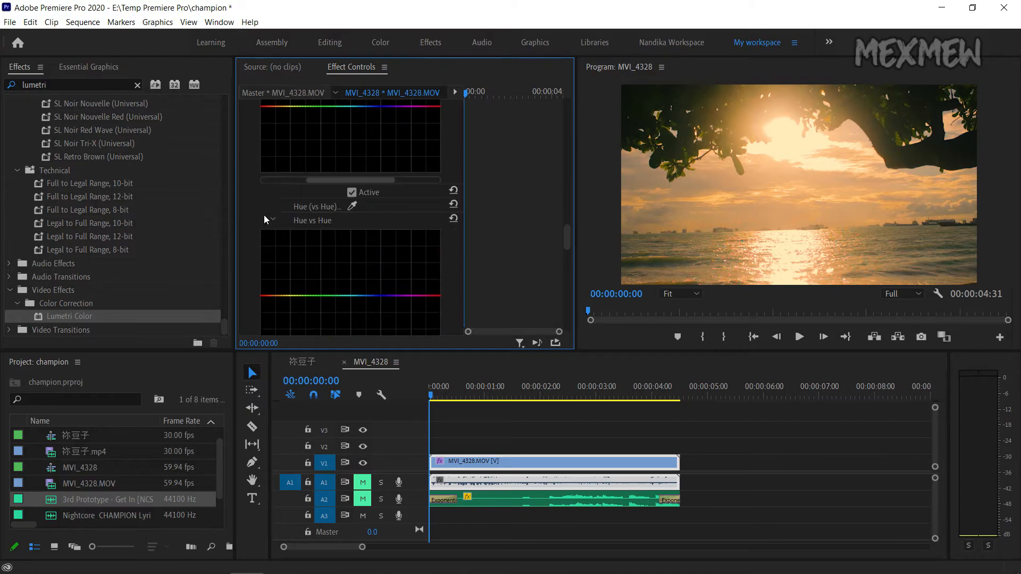
pyautogui.scroll(-6, 270, 201)
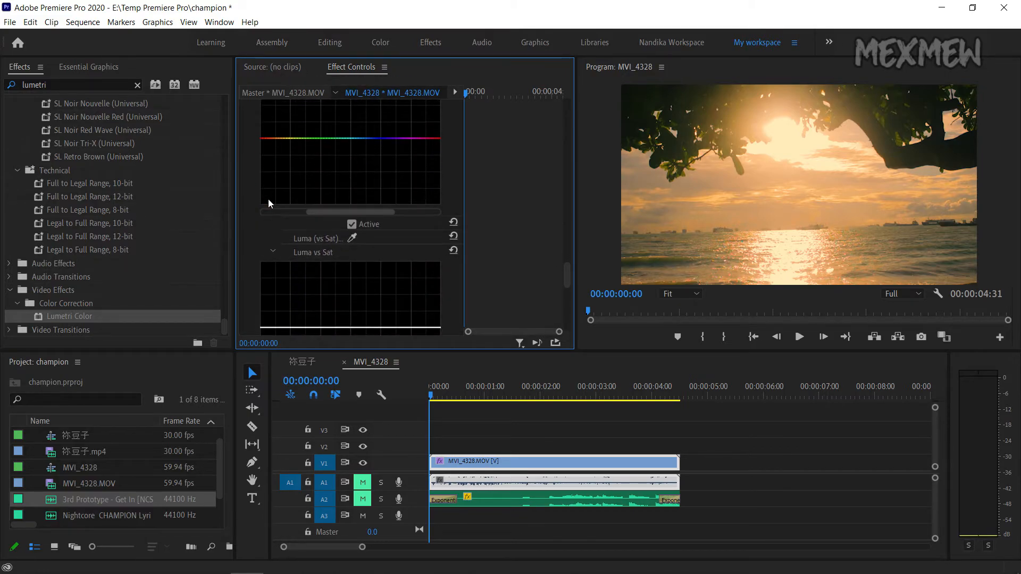
pyautogui.scroll(-3, 267, 203)
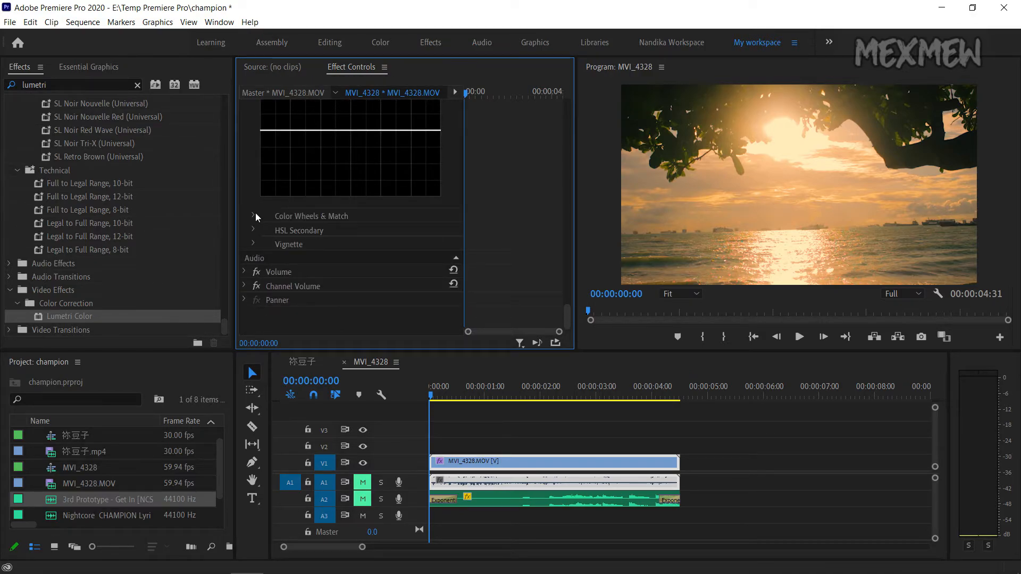
pyautogui.click(254, 214)
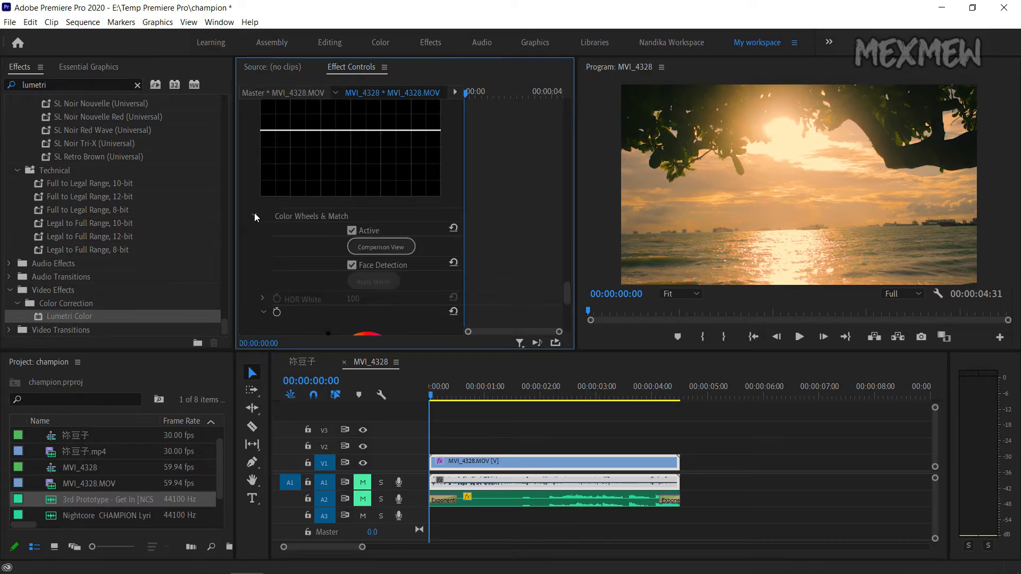
pyautogui.scroll(-4, 262, 224)
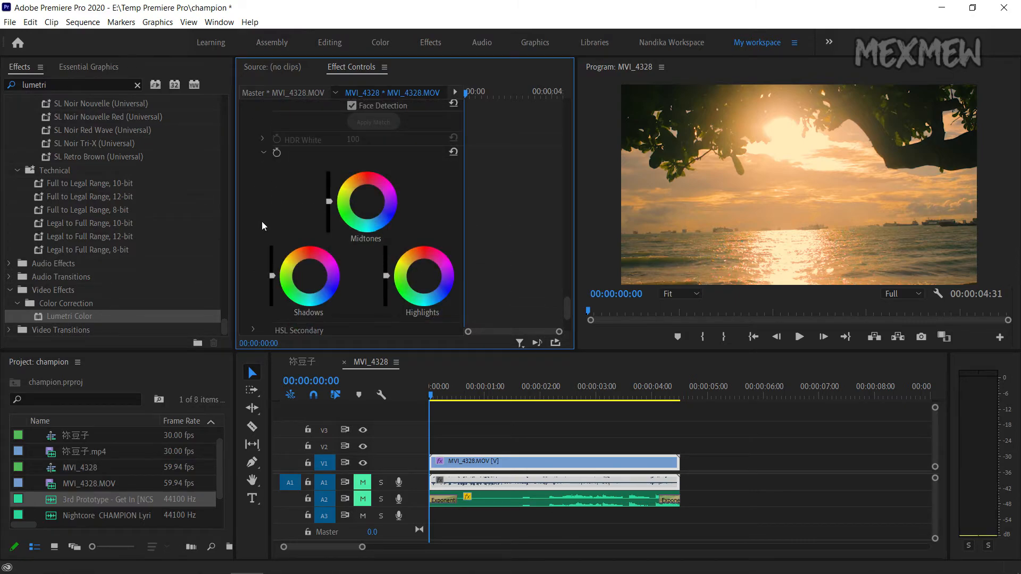
pyautogui.scroll(-1, 262, 221)
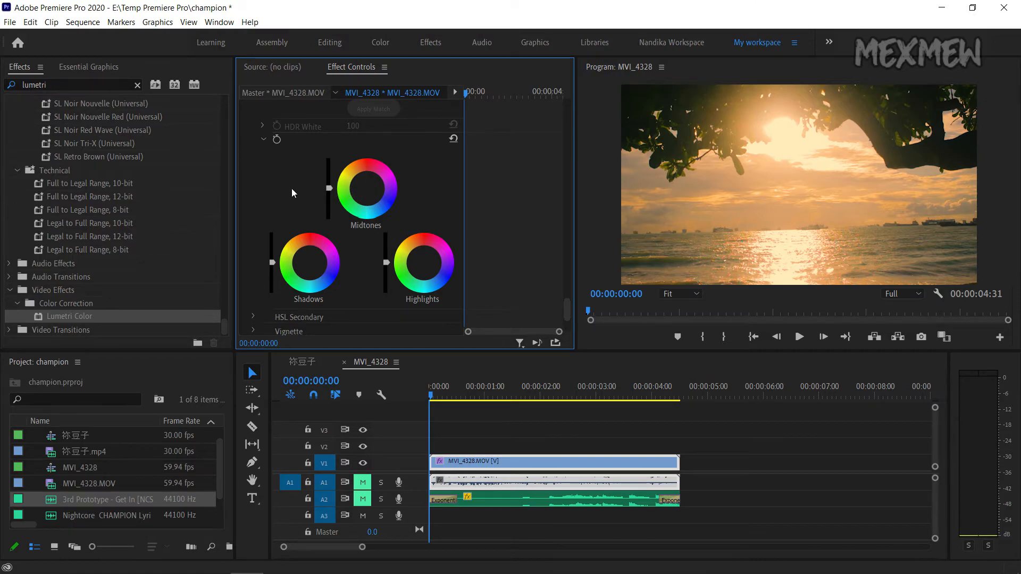
# Step: Expand the Vignette section of the Lumetri Color effect and set its Amount to -0.5
pyautogui.scroll(-3, 272, 200)
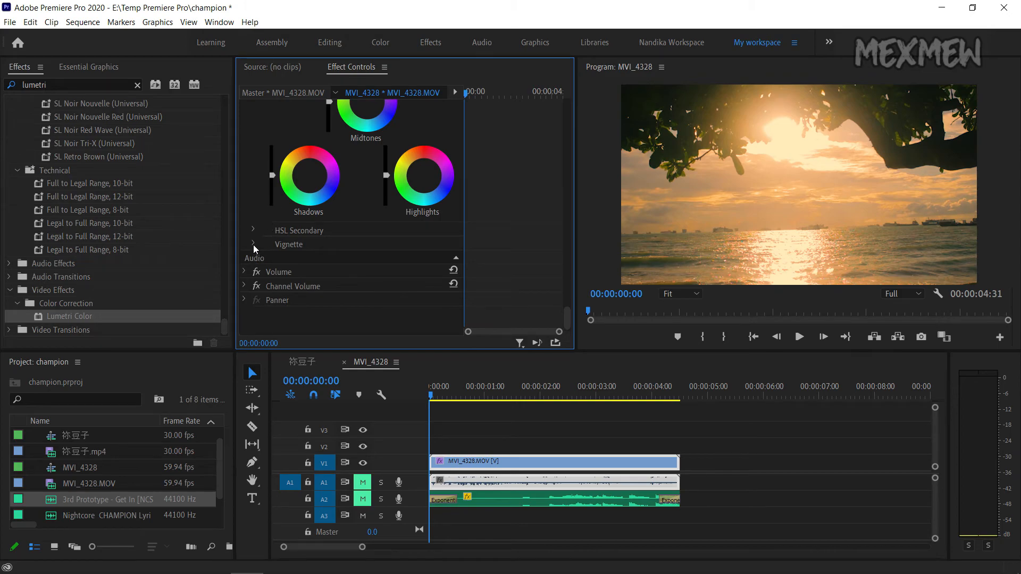
pyautogui.click(253, 245)
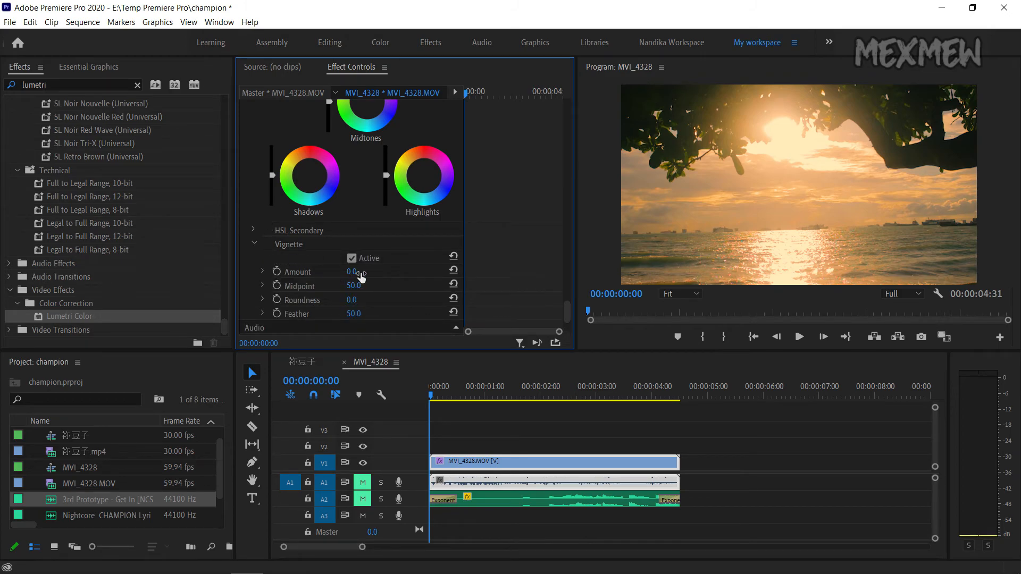
pyautogui.moveTo(352, 273); pyautogui.dragTo(380, 272)
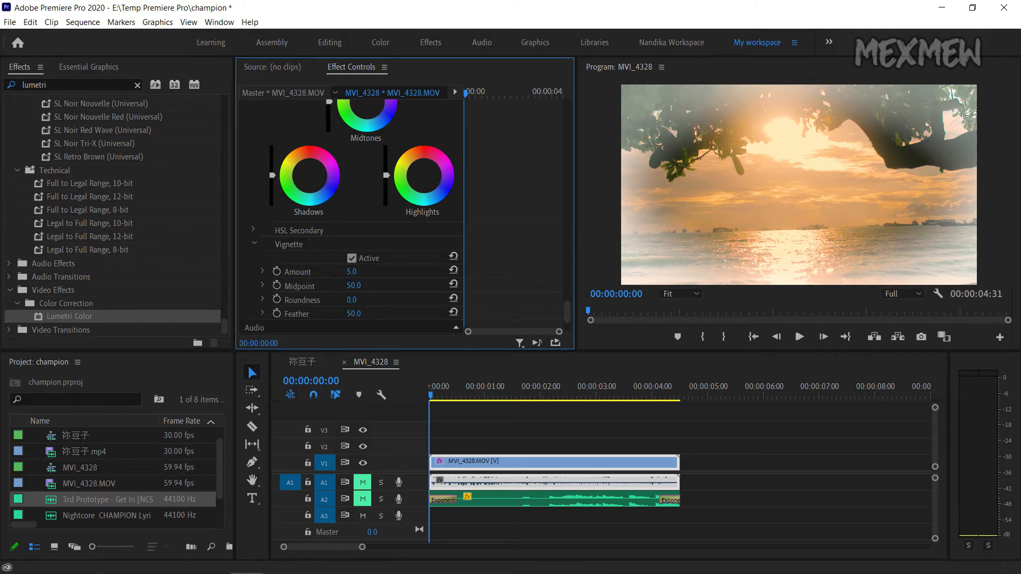
pyautogui.moveTo(380, 273); pyautogui.dragTo(348, 273)
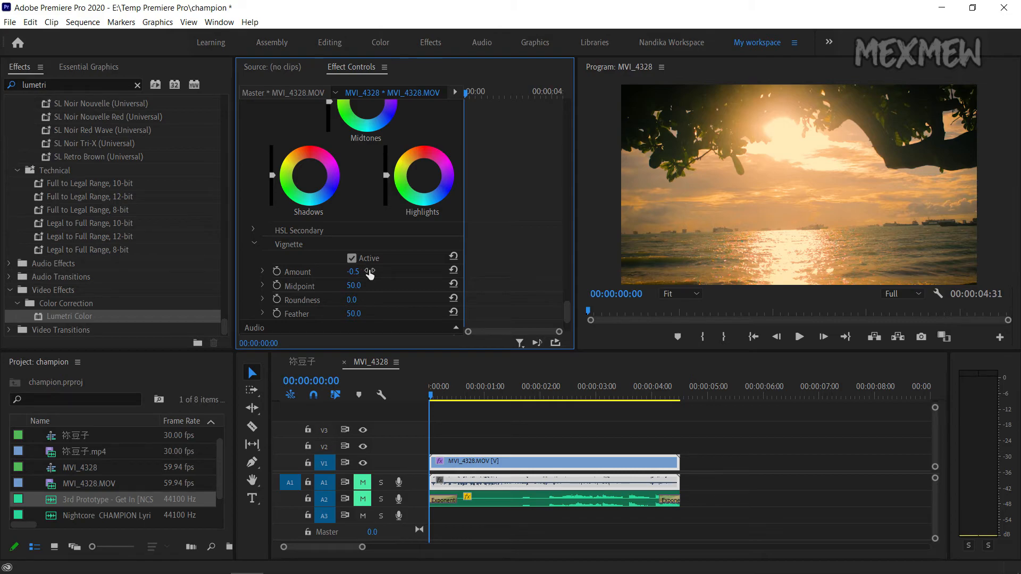
# Step: Disable the whole Lumetri Color effect and enable it again to compare the original clip with the grade
pyautogui.scroll(10, 367, 277)
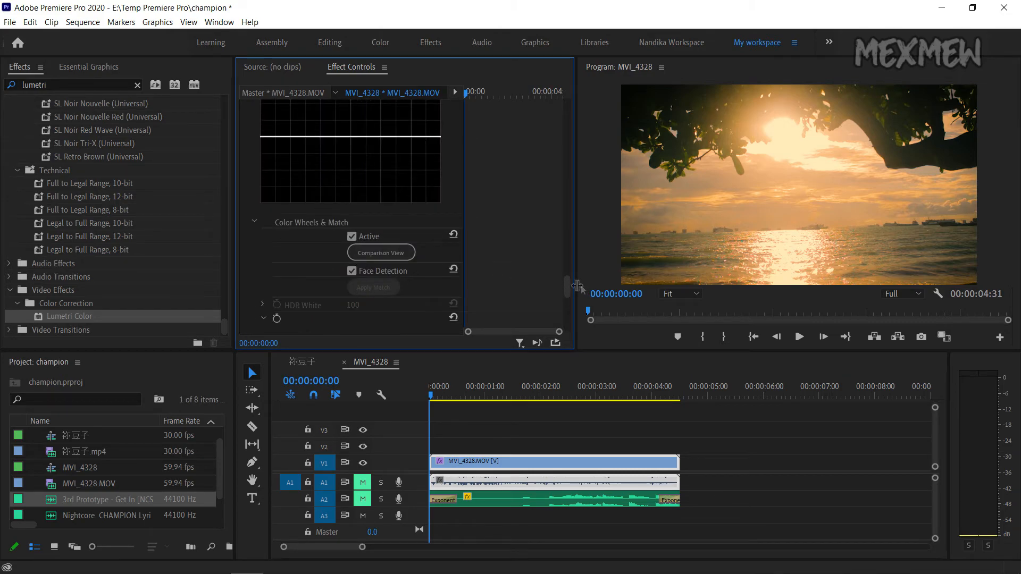
pyautogui.moveTo(569, 269); pyautogui.dragTo(569, 125)
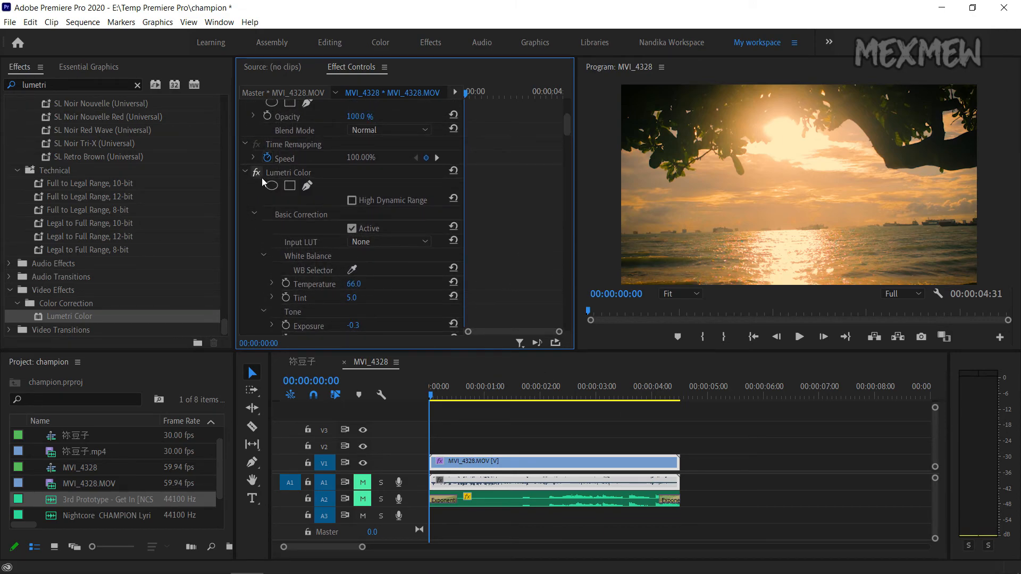
pyautogui.click(259, 174)
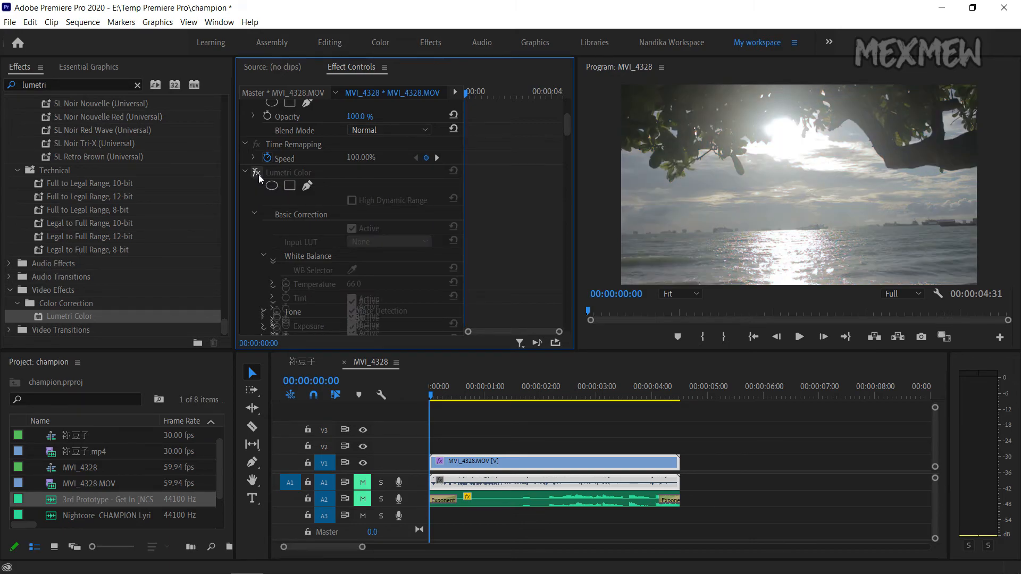
pyautogui.click(259, 174)
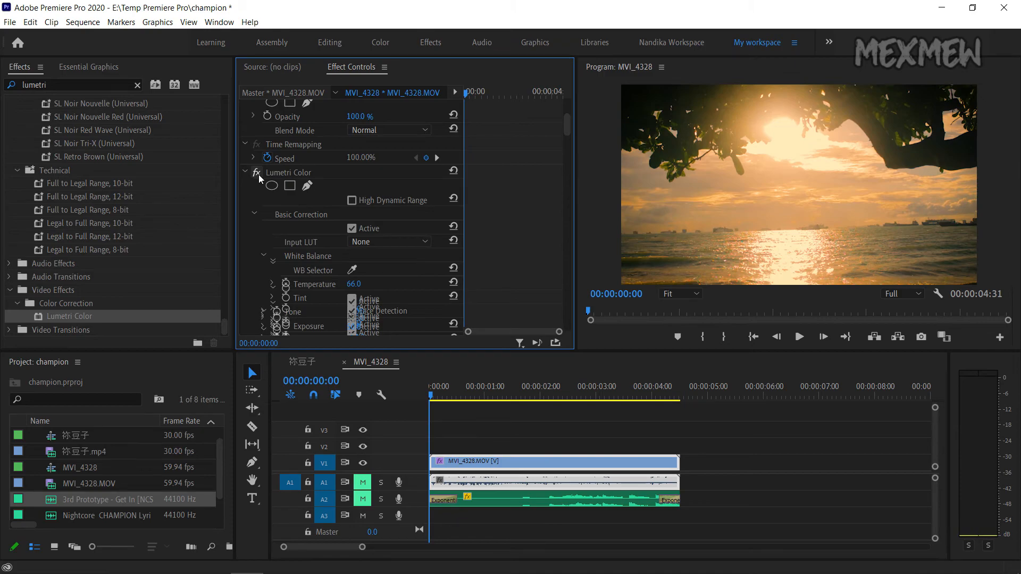